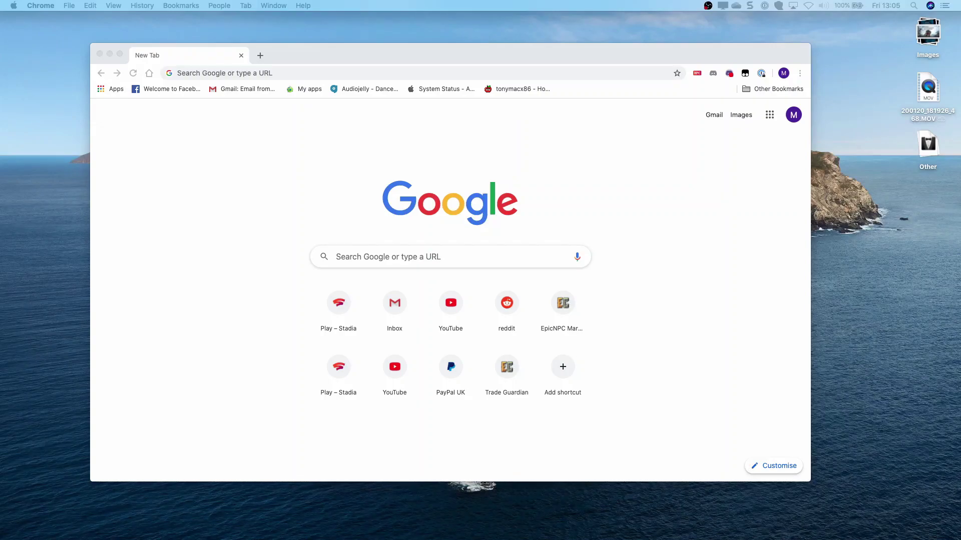
Step: Open the developer tools on the new tab page and turn on device emulation
click(406, 144)
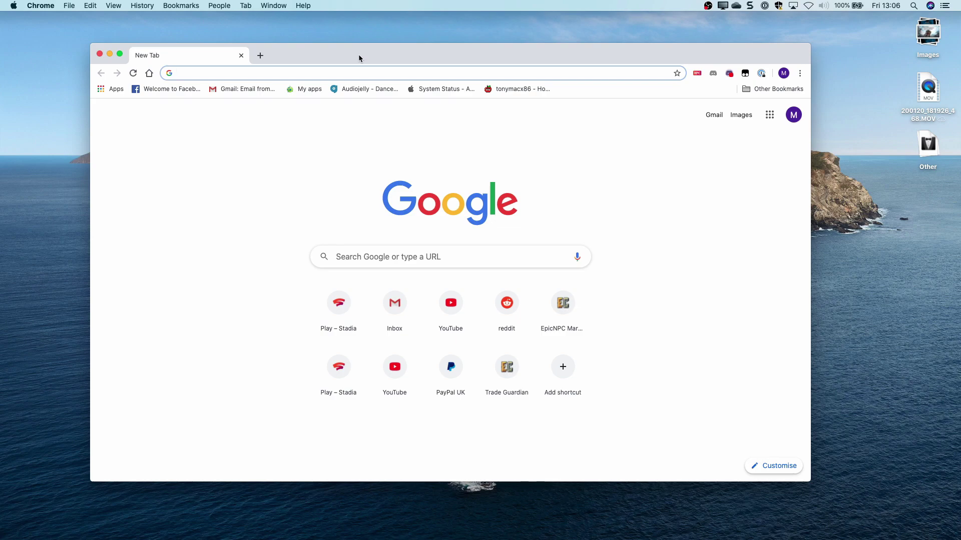
click(571, 162)
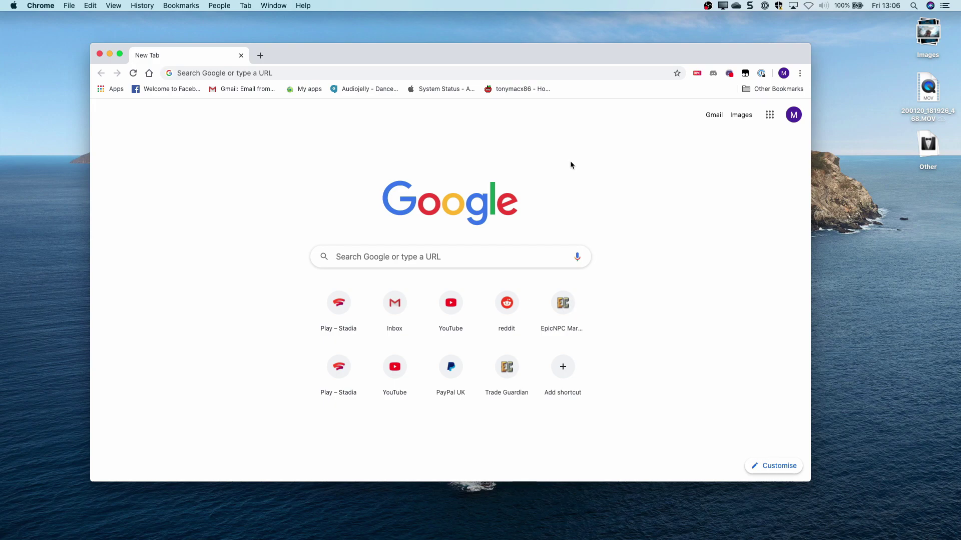
key(super+alt+i)
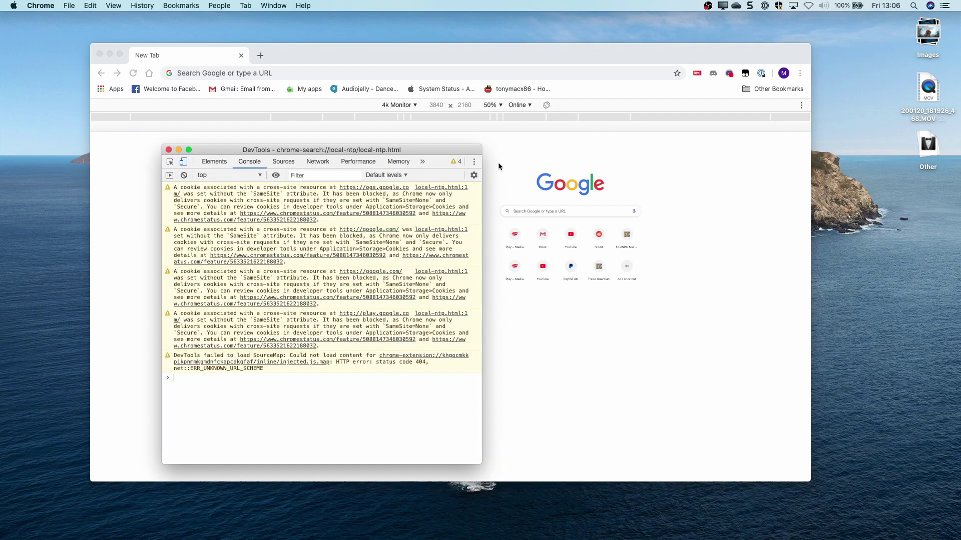
click(186, 165)
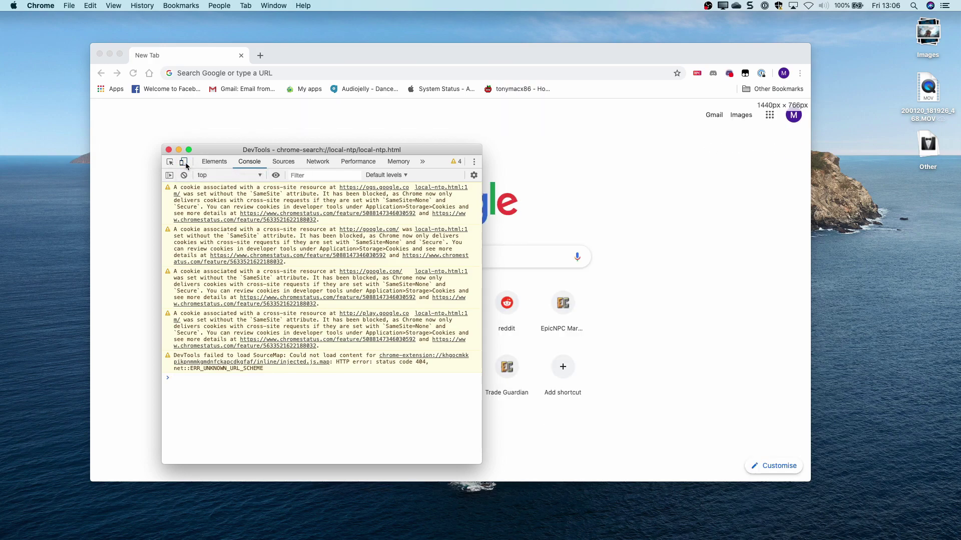
click(186, 165)
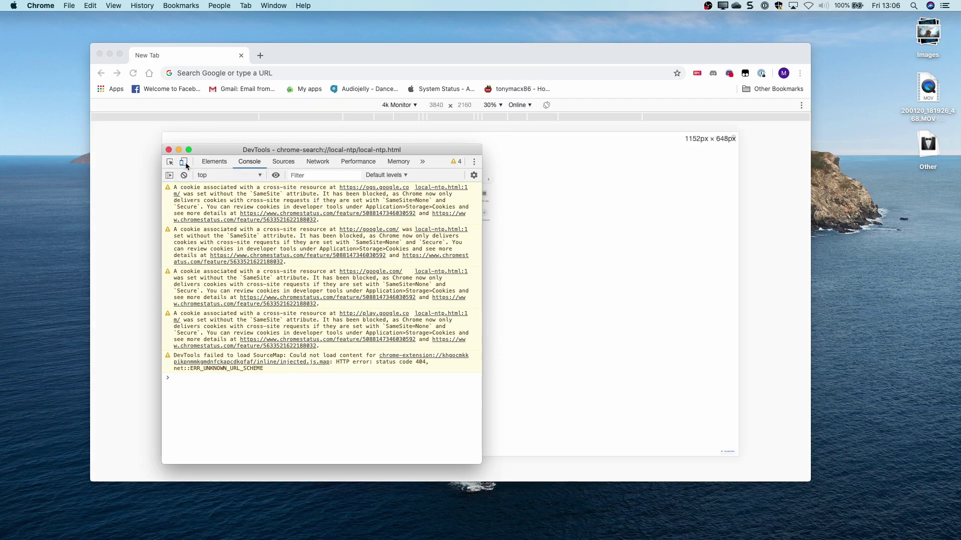
Step: Open the 4k Monitor profile in the emulated devices settings to examine its resolution and device type
click(415, 106)
click(415, 105)
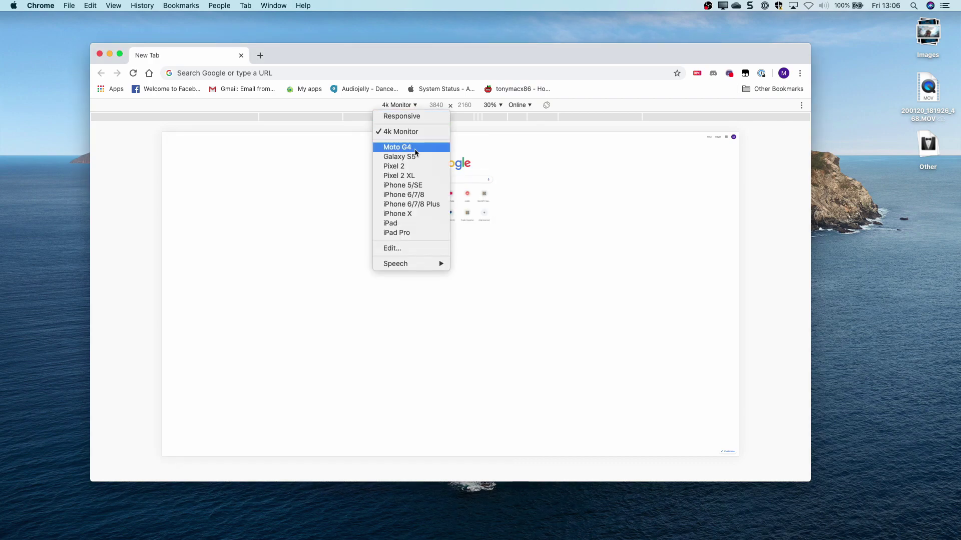
click(430, 249)
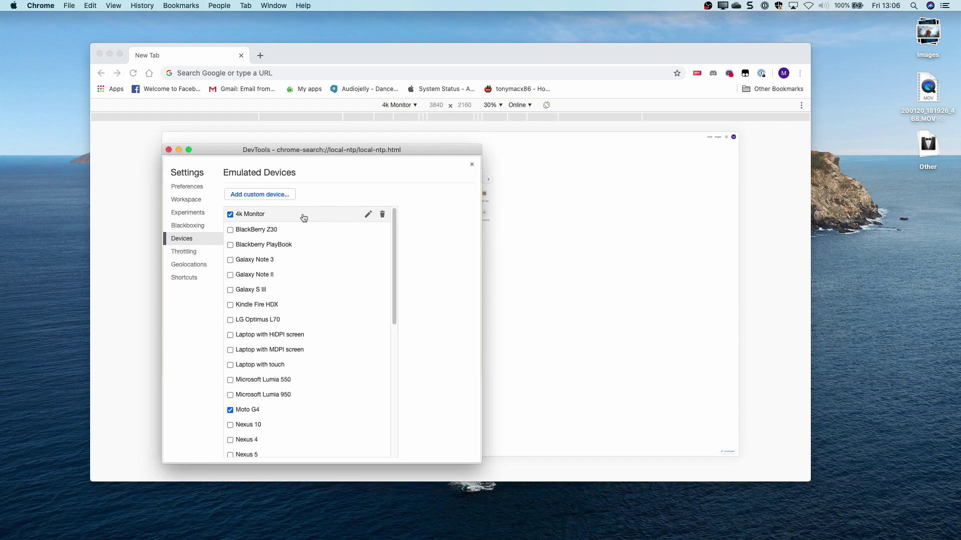
click(367, 214)
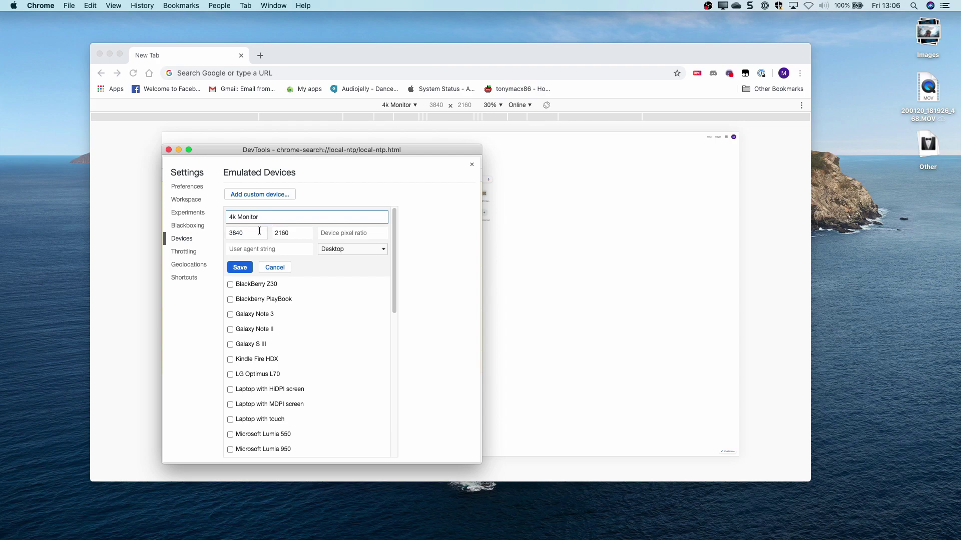
Step: Move the developer tools out of the way, enlarge the browser window and set the emulated view's zoom to 50%
drag(199, 194, 181, 352)
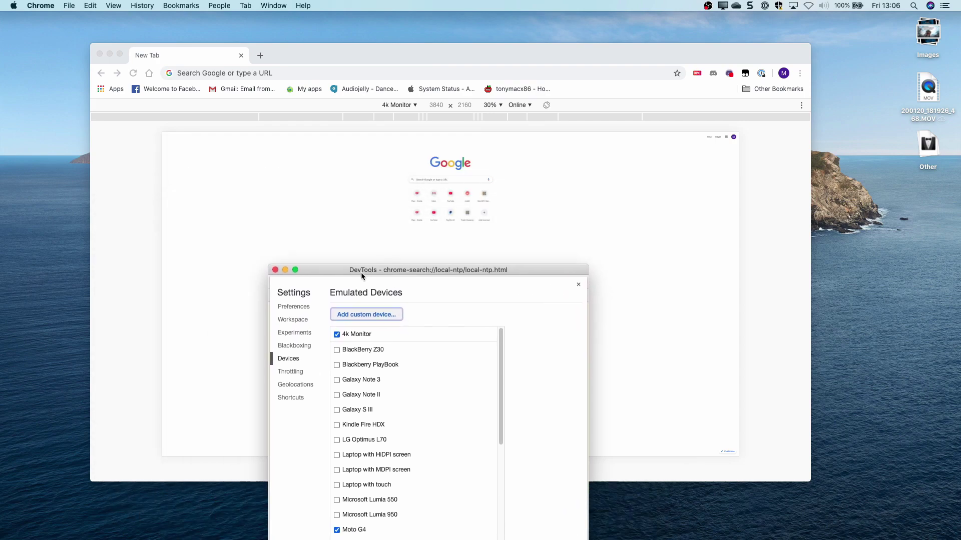
click(342, 179)
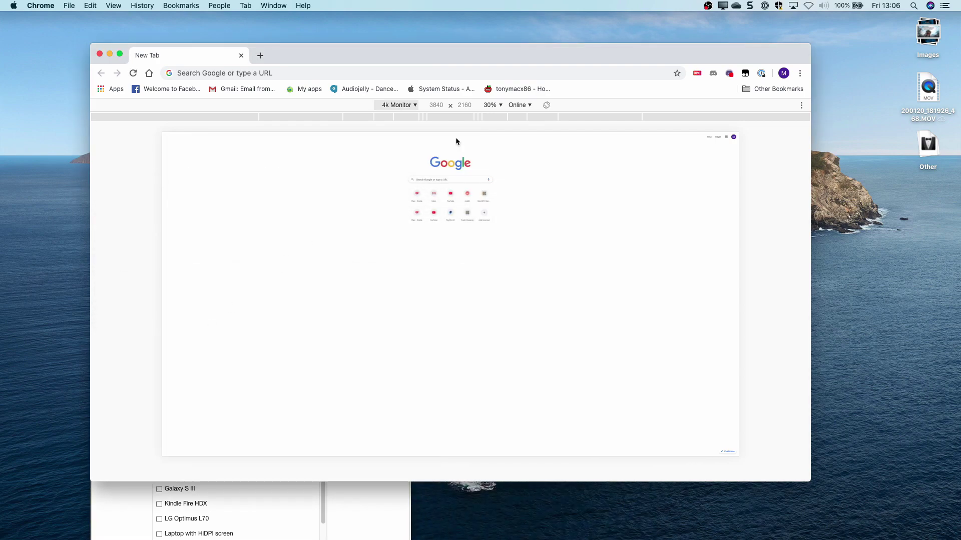
double_click(516, 52)
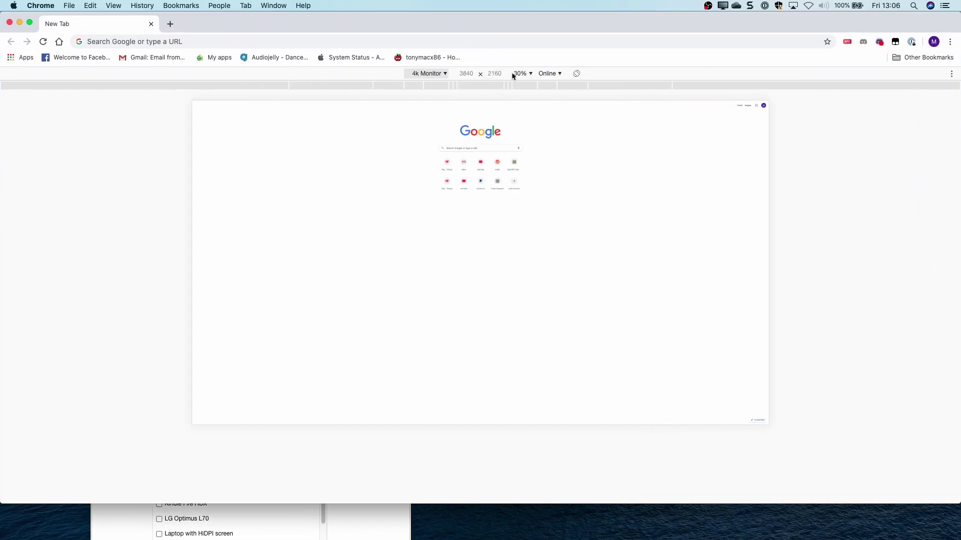
click(518, 74)
click(533, 86)
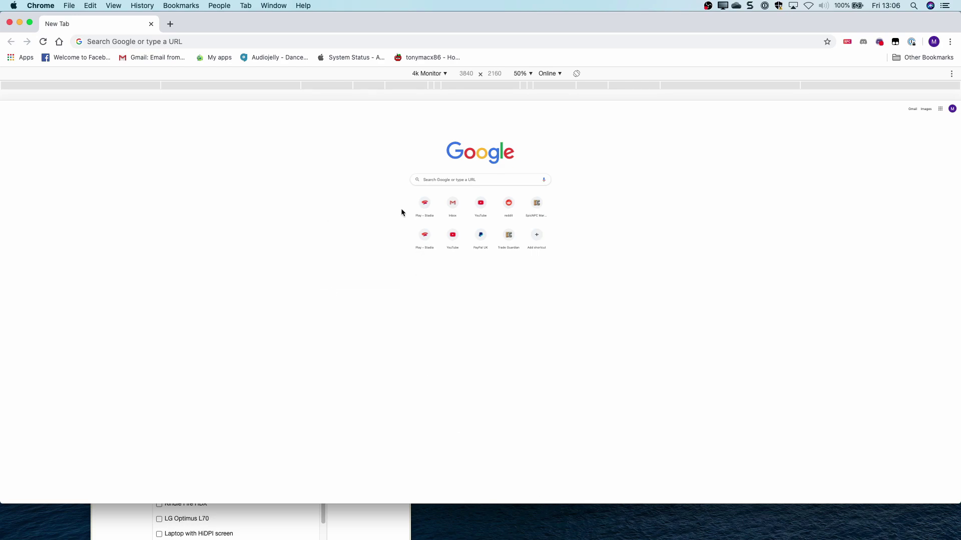
Step: Load stadia.com in the tab with the emulated 4k Monitor
click(161, 41)
text(stadia.com)
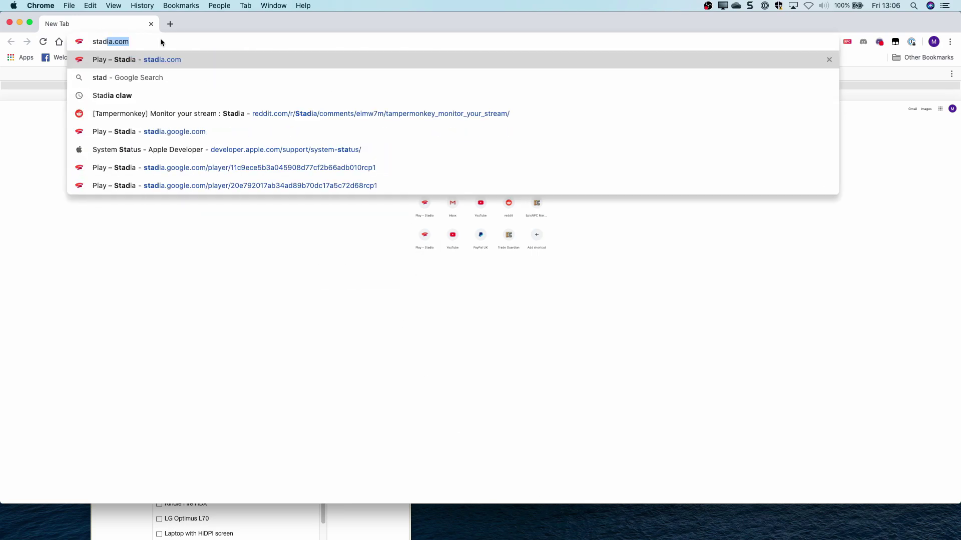
key(Return)
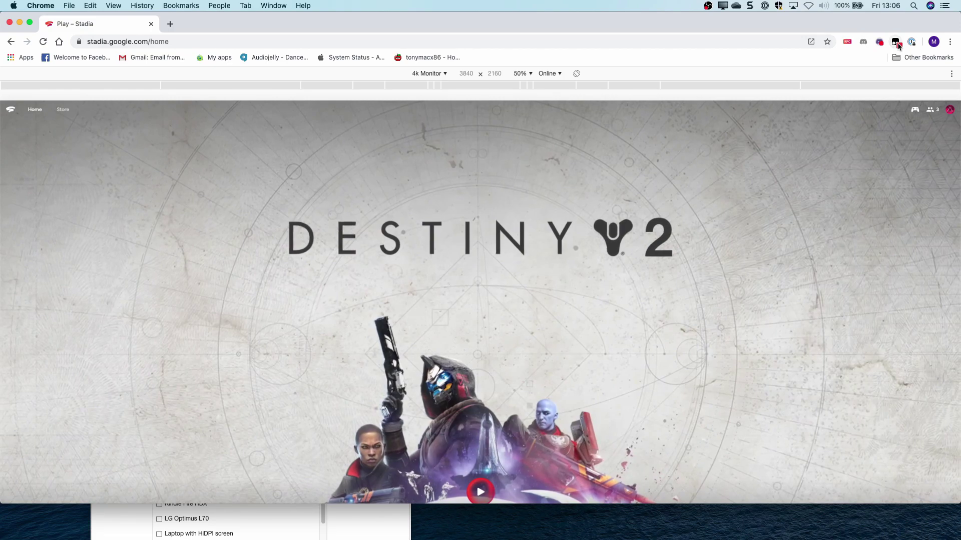
Step: Examine the code of the Stadia Force VP9 userscript in Tampermonkey and close its editor
click(896, 44)
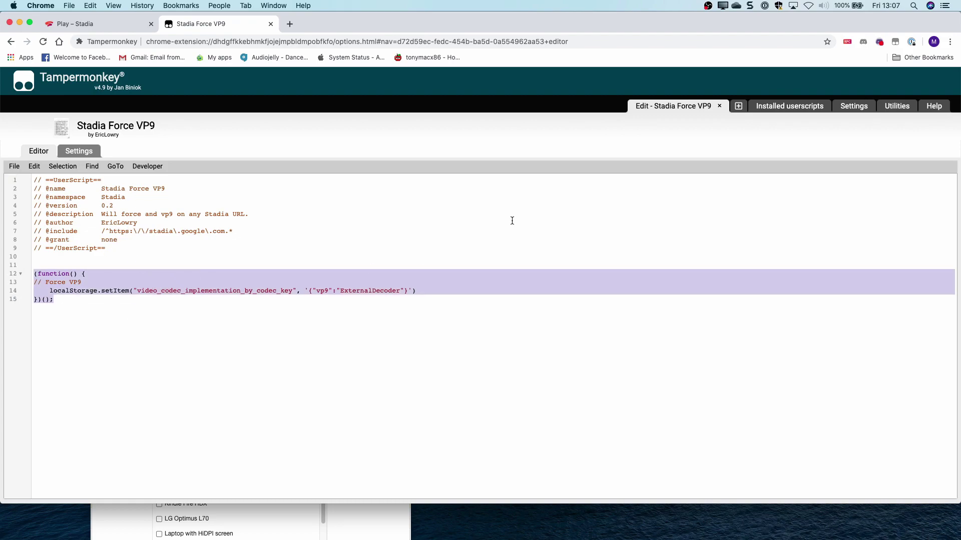
click(271, 24)
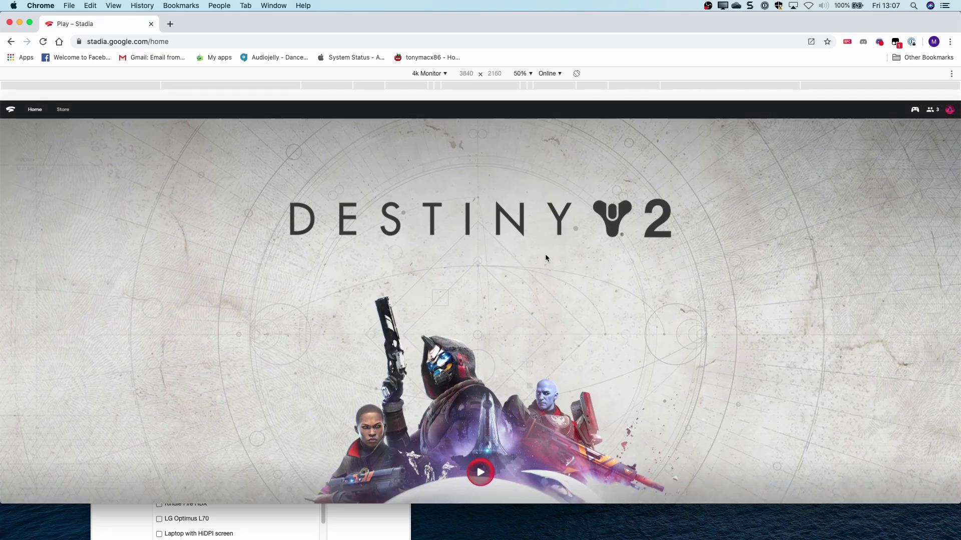
Step: Launch Destiny 2 from the Stadia home page
scroll(545, 245, down, 2)
scroll(544, 251, up, 1)
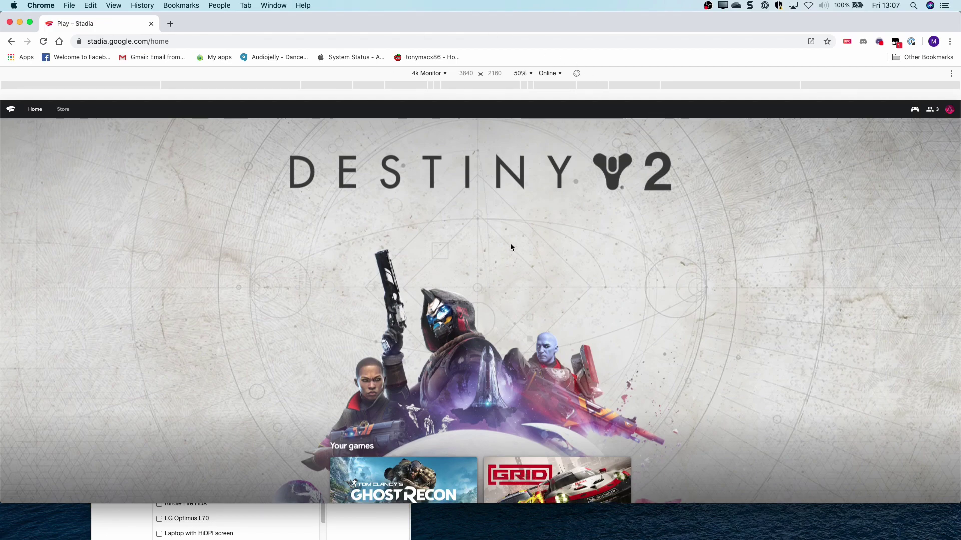
scroll(510, 246, down, 3)
scroll(511, 253, up, 4)
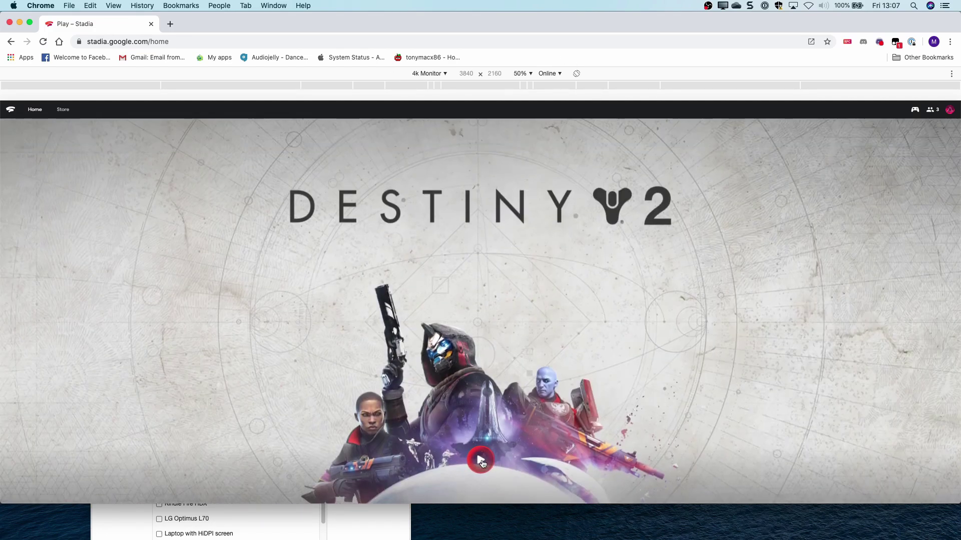
click(480, 460)
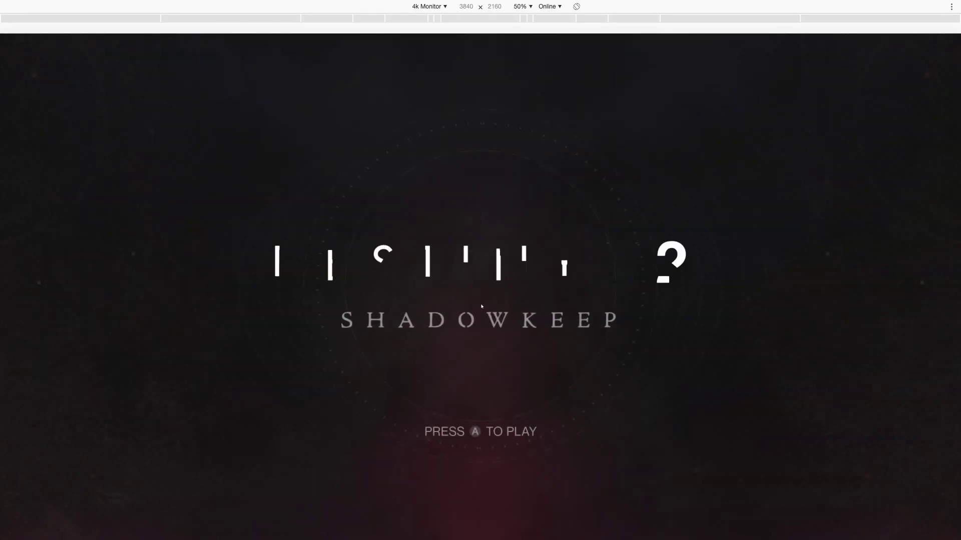
Step: Check the connection details in the Stadia overlay on the Destiny 2 title screen and close the overlay
key(shift+Tab)
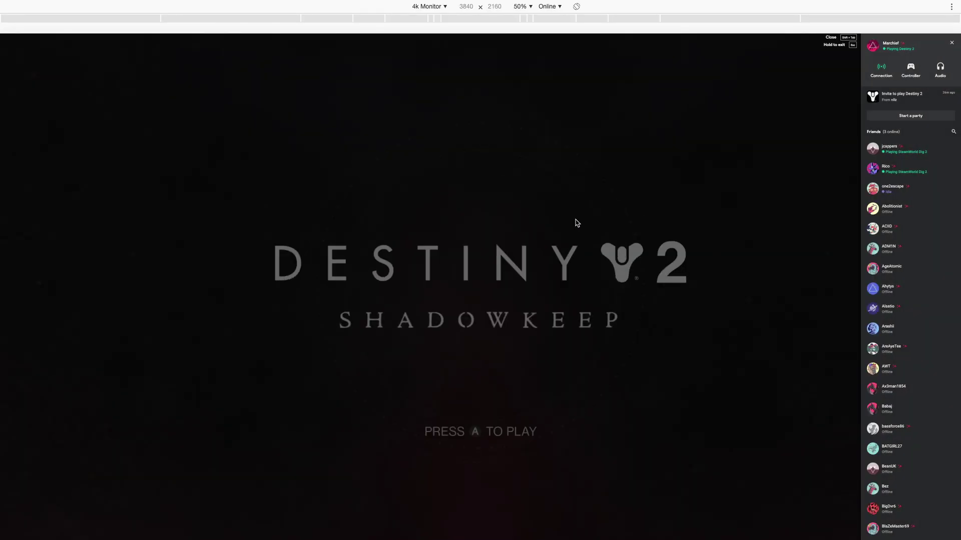
click(884, 67)
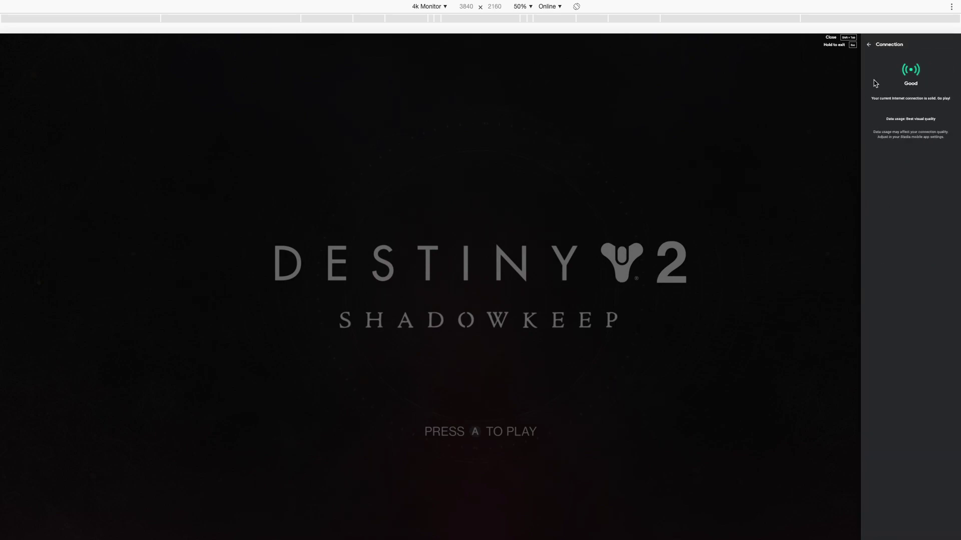
click(868, 45)
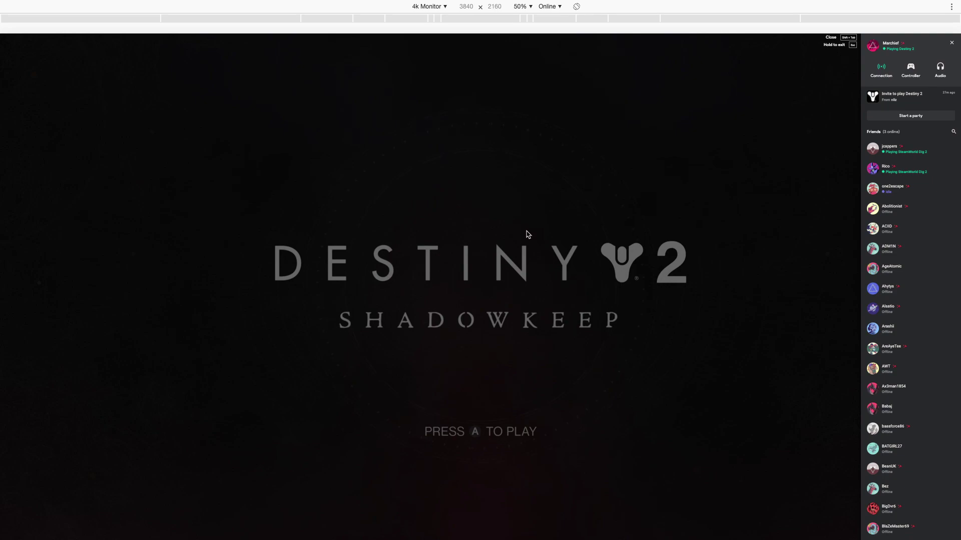
key(Down)
key(shift+Tab)
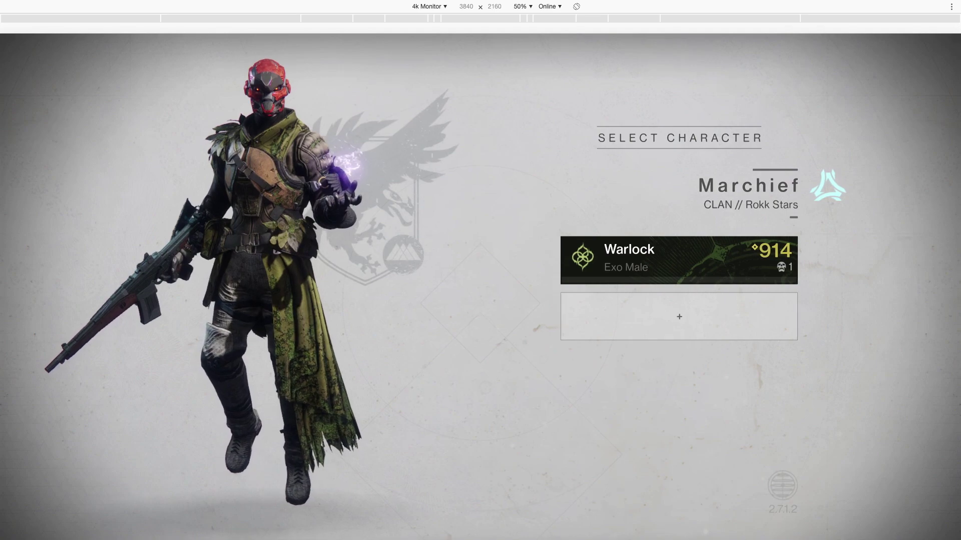
Step: Open the Stadia overlay on the character selection screen and recheck the connection details for the stream resolution
key(shift+Tab)
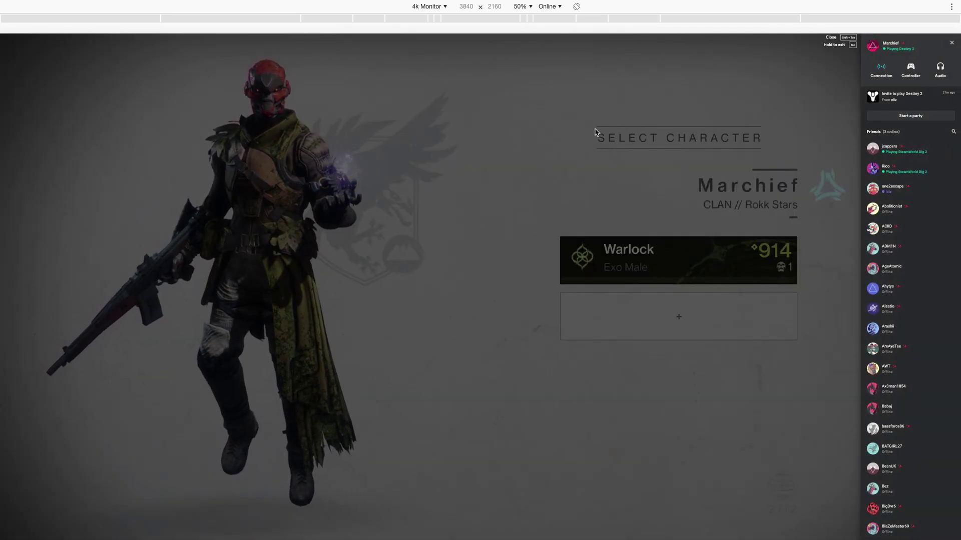
click(884, 76)
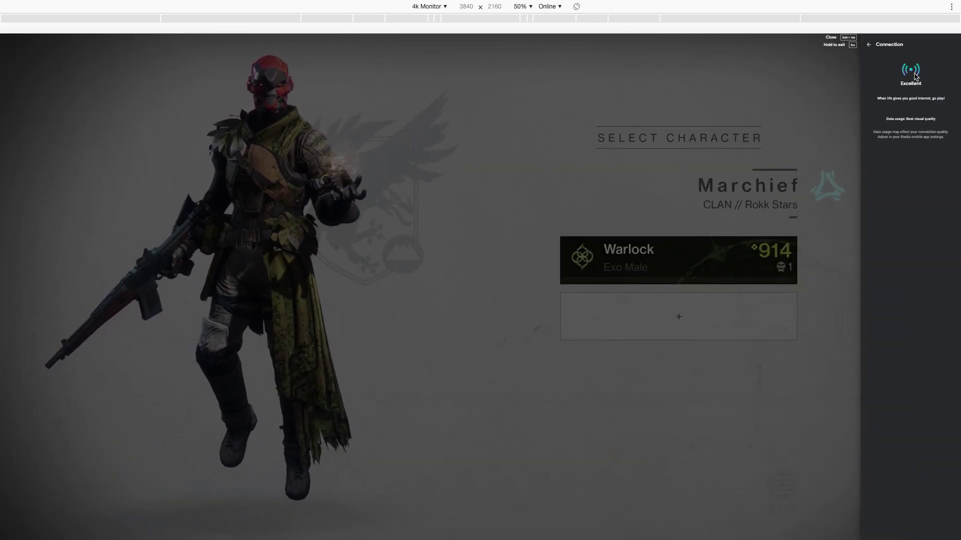
click(868, 44)
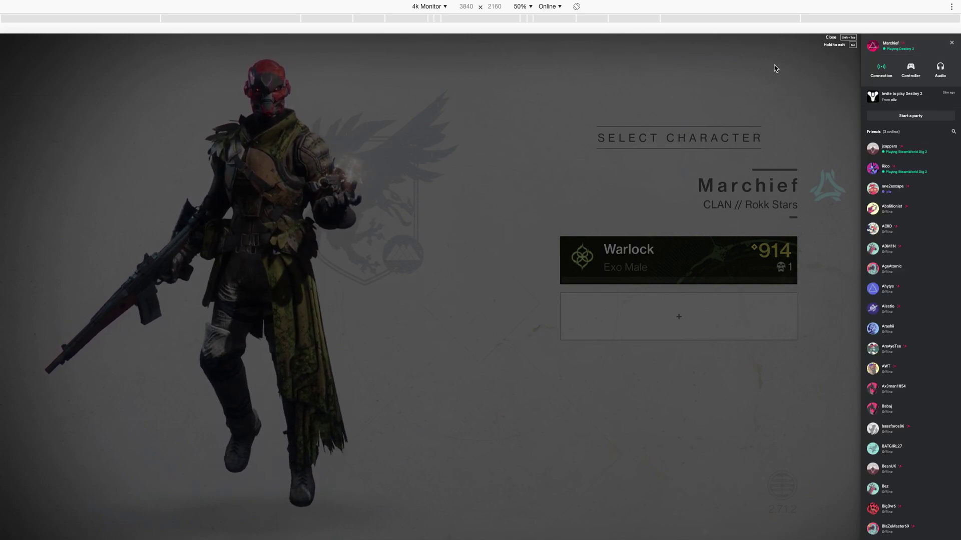
click(882, 74)
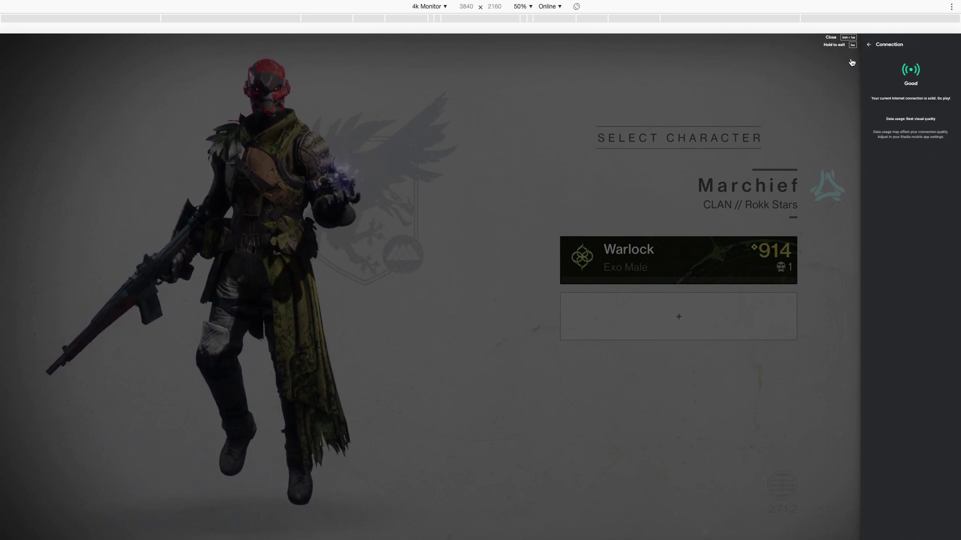
click(868, 45)
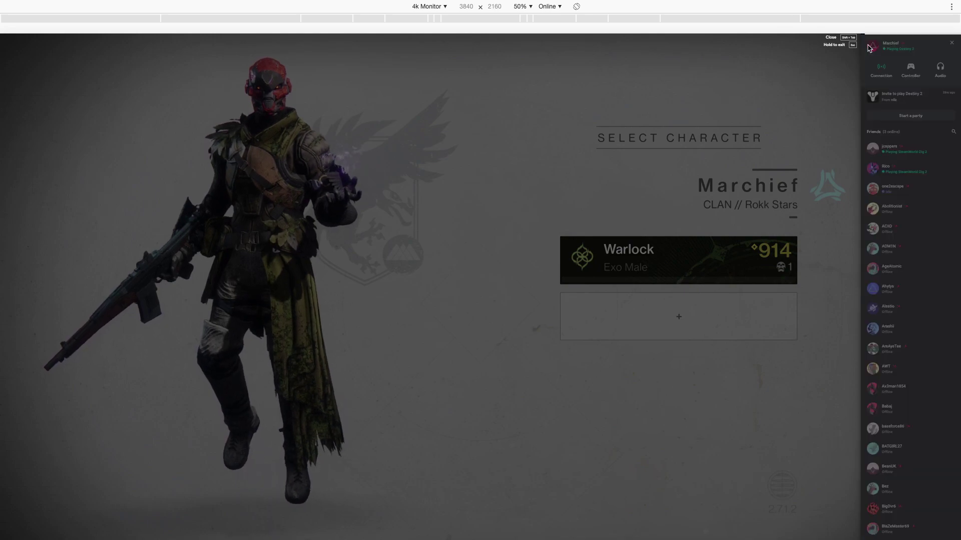
click(880, 49)
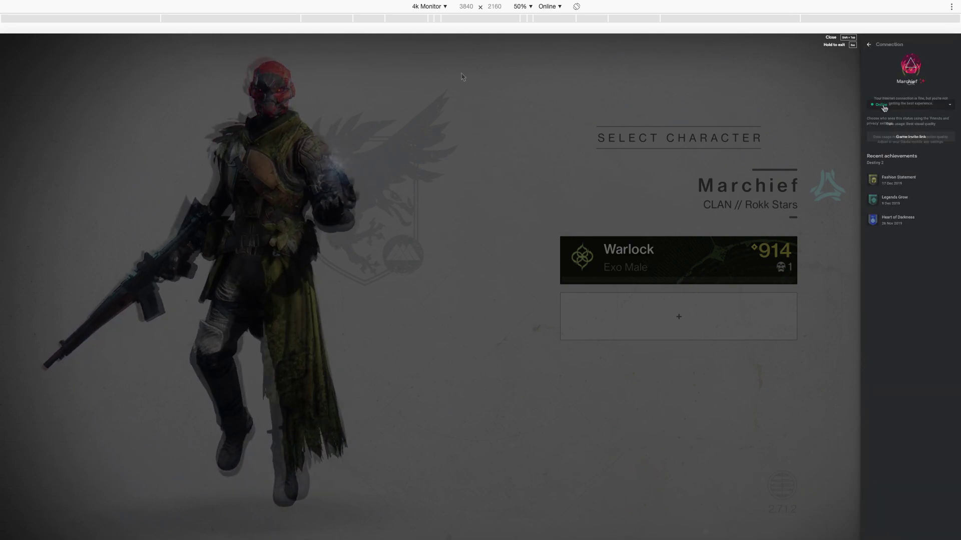
Step: Leave full screen, return to the Destiny 2 session and check the overlay's connection details for the stream resolution again
key(super+r)
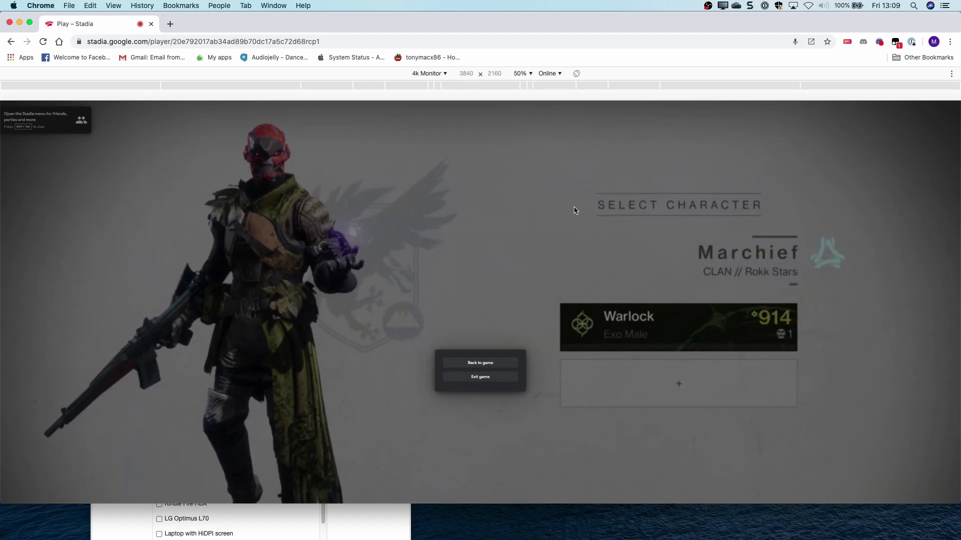
click(502, 363)
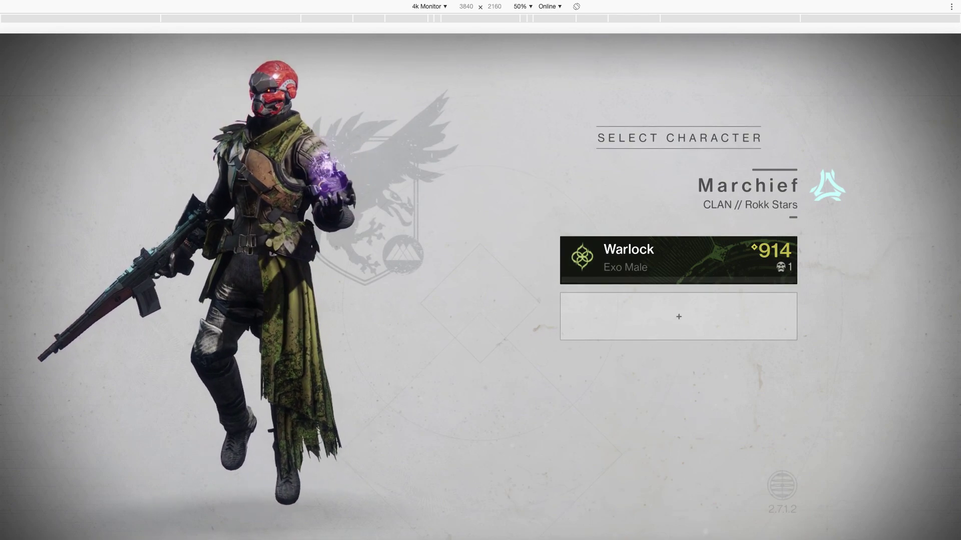
key(shift+Tab)
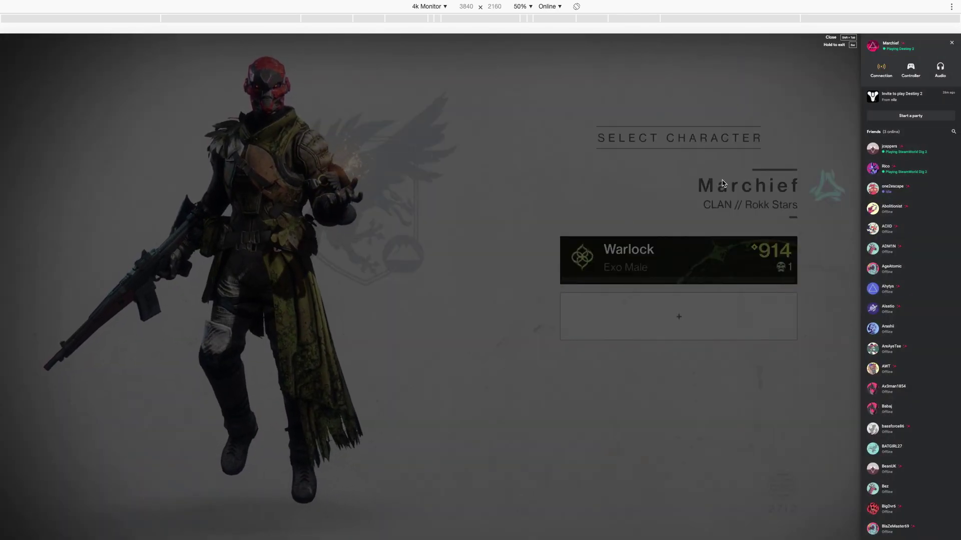
click(883, 75)
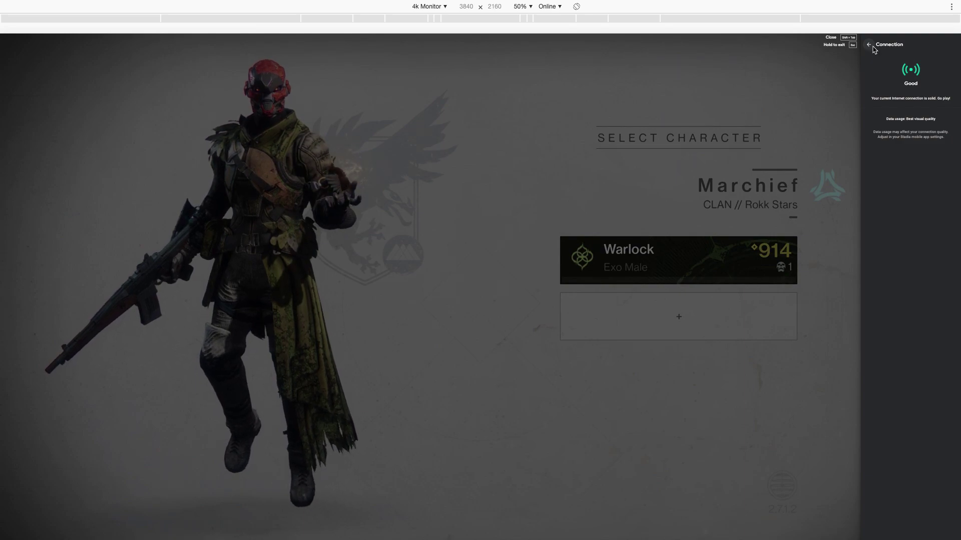
key(Escape)
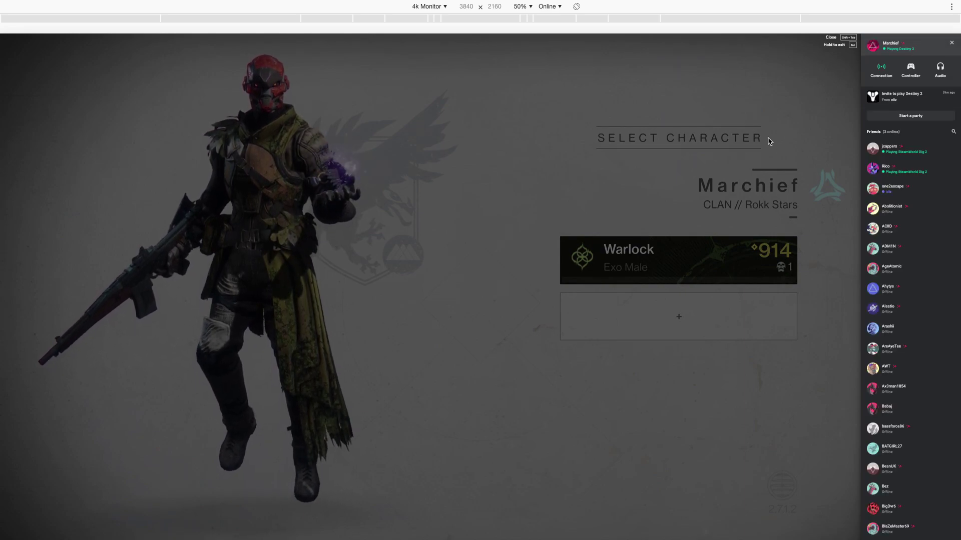
click(881, 69)
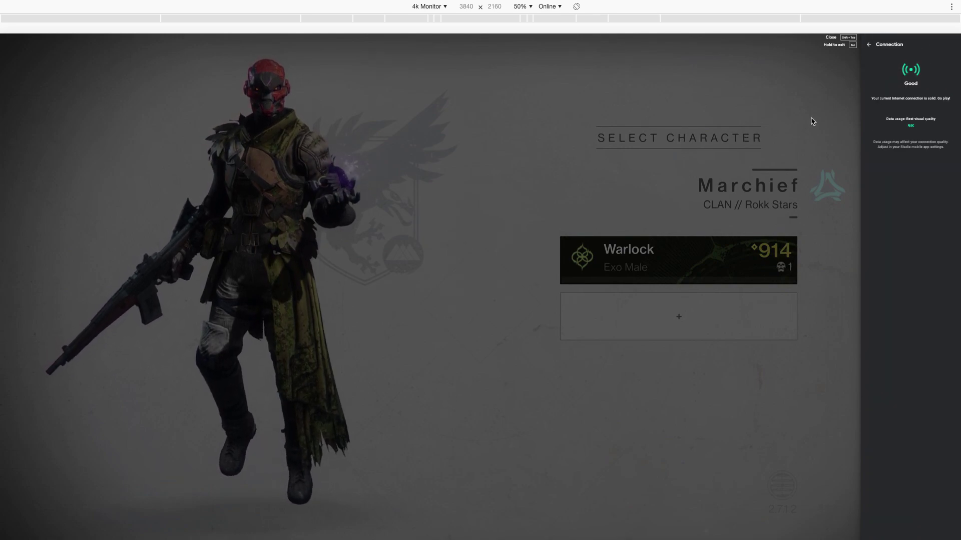
click(869, 46)
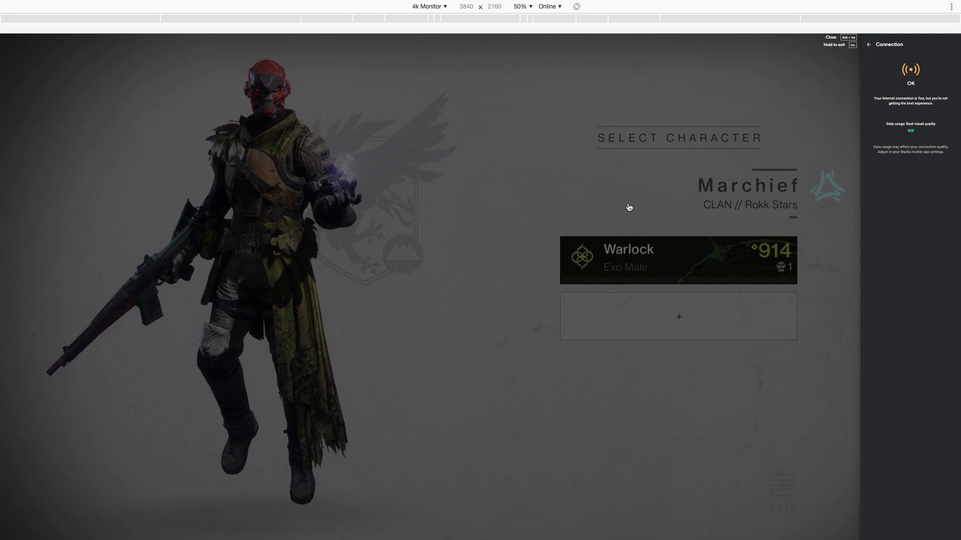
Step: Check the connection details in the Stadia overlay again while on the Destiny 2 Destinations screen
key(shift+Tab)
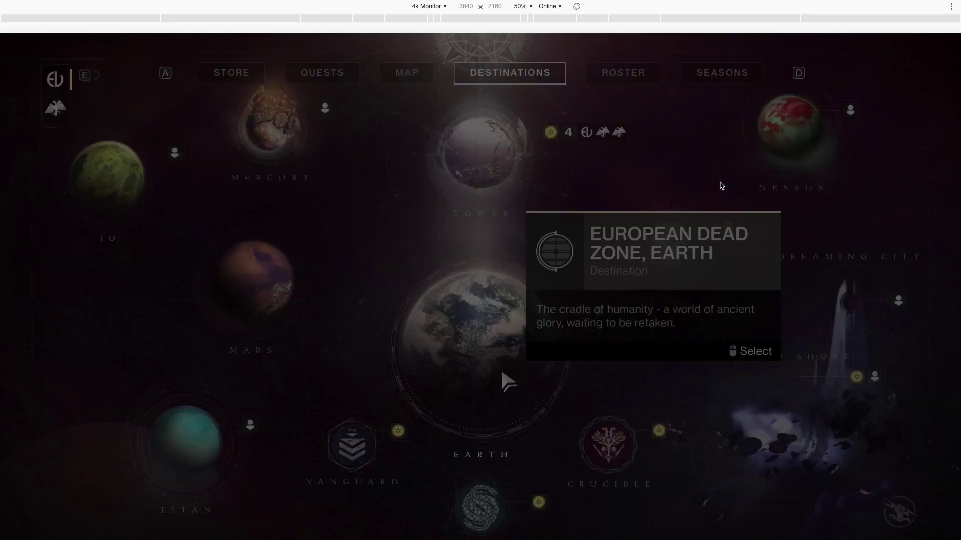
key(shift+Tab)
click(882, 70)
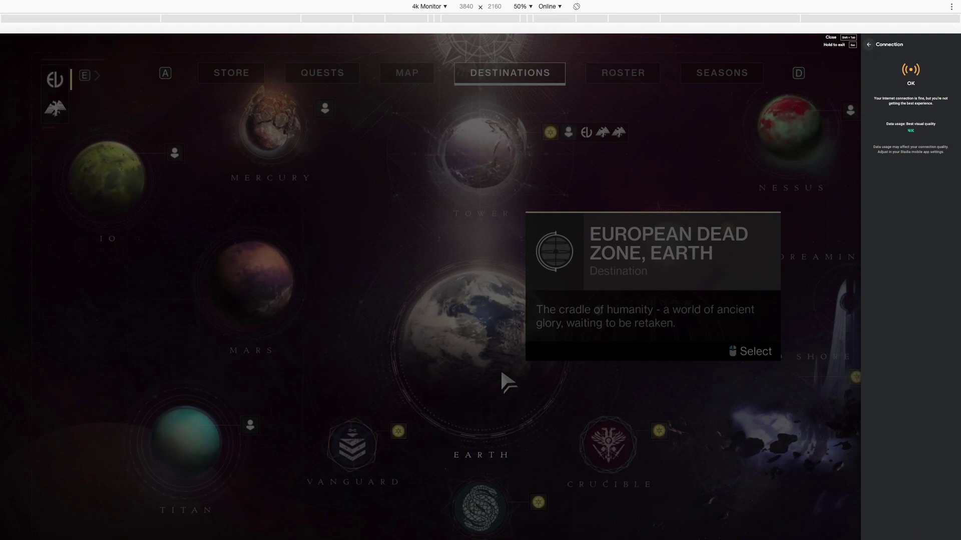
Step: Leave full screen, close the DevTools window to end the 4k Monitor emulation, and return to the game
key(Escape)
click(372, 534)
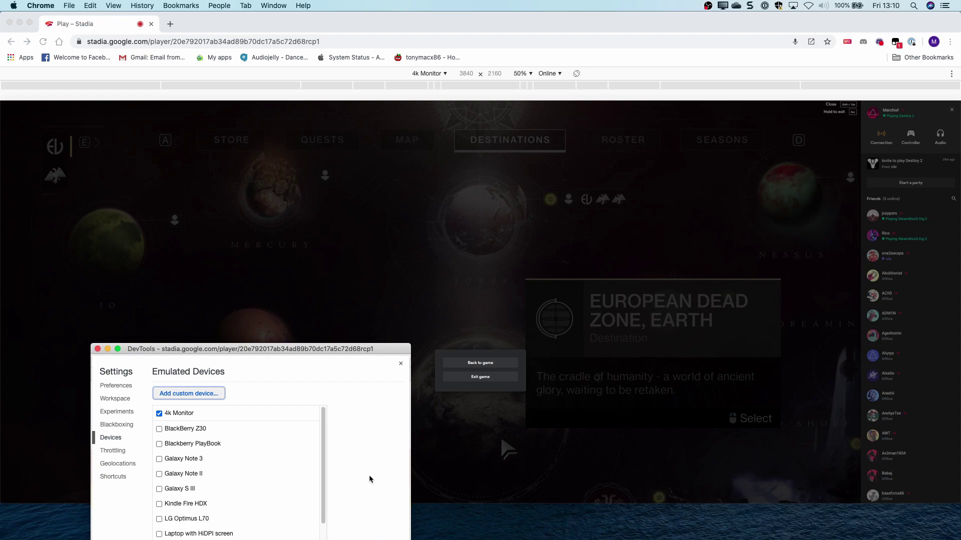
click(98, 350)
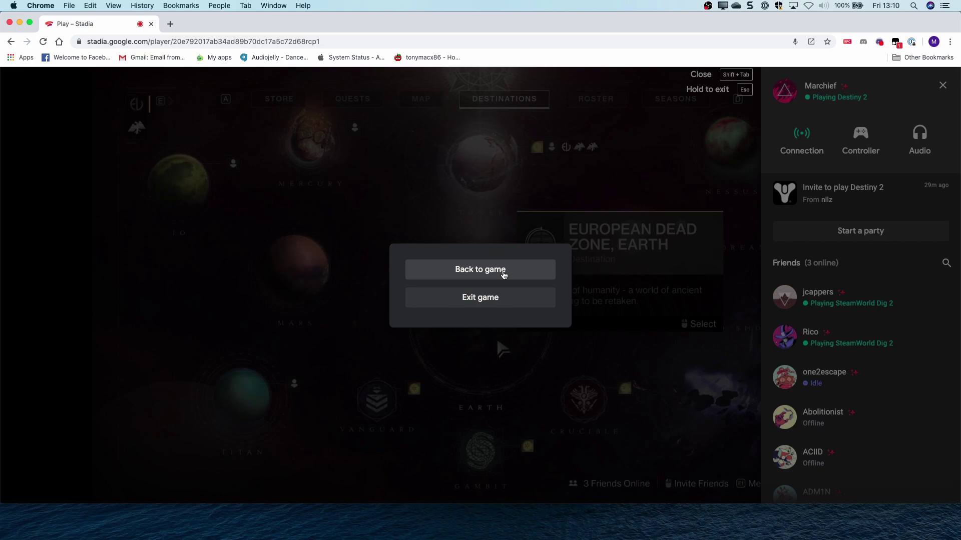
click(504, 275)
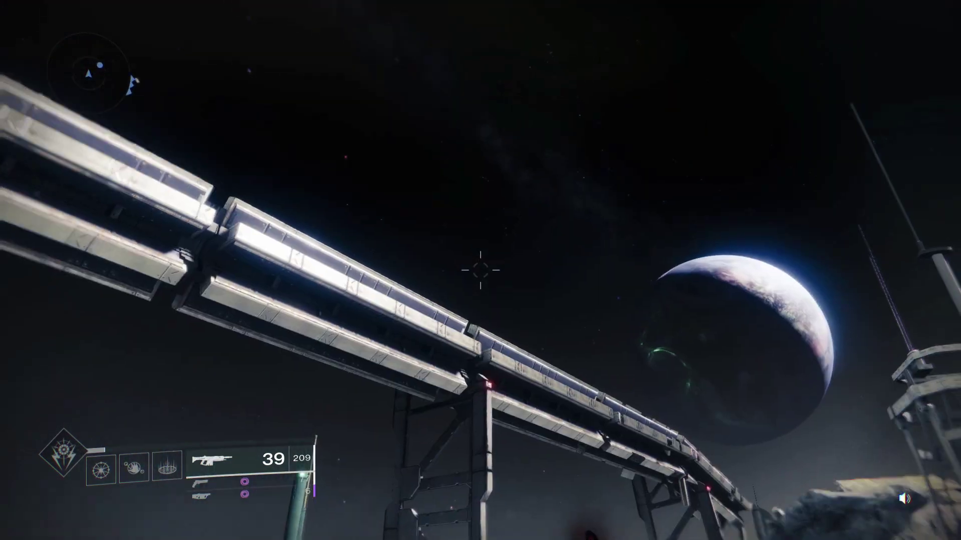
Step: Check the stream resolution in the Stadia overlay's connection details during gameplay without device emulation, and return to the overlay's main view
key(shift+Tab)
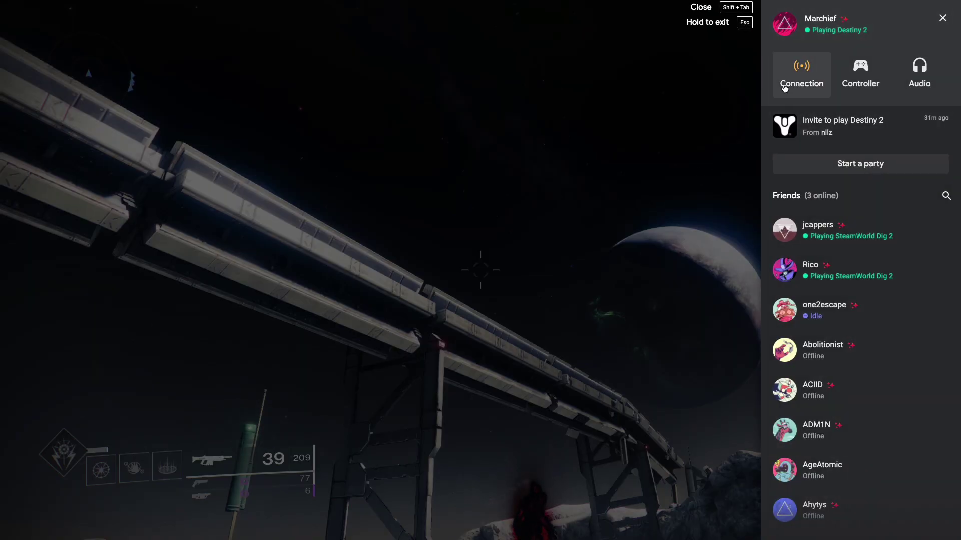
click(804, 77)
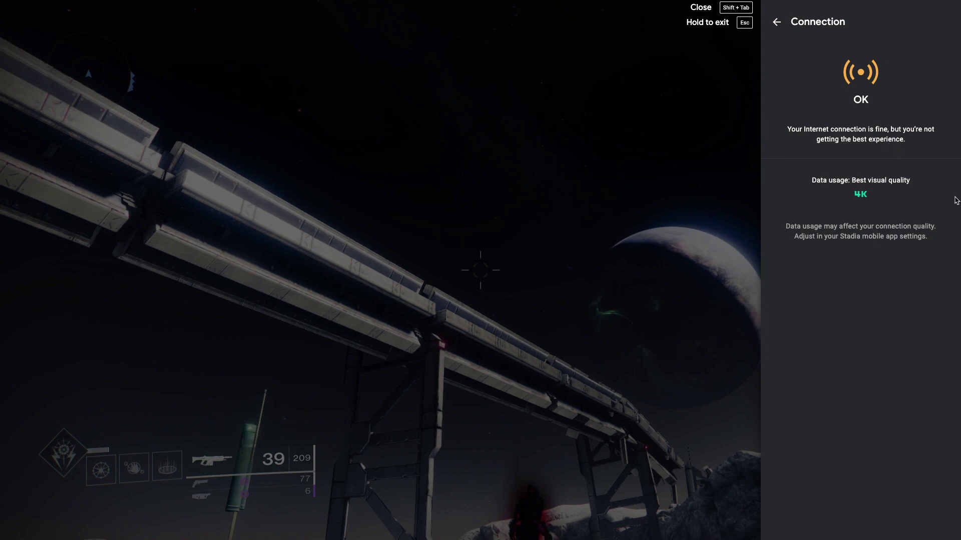
click(777, 24)
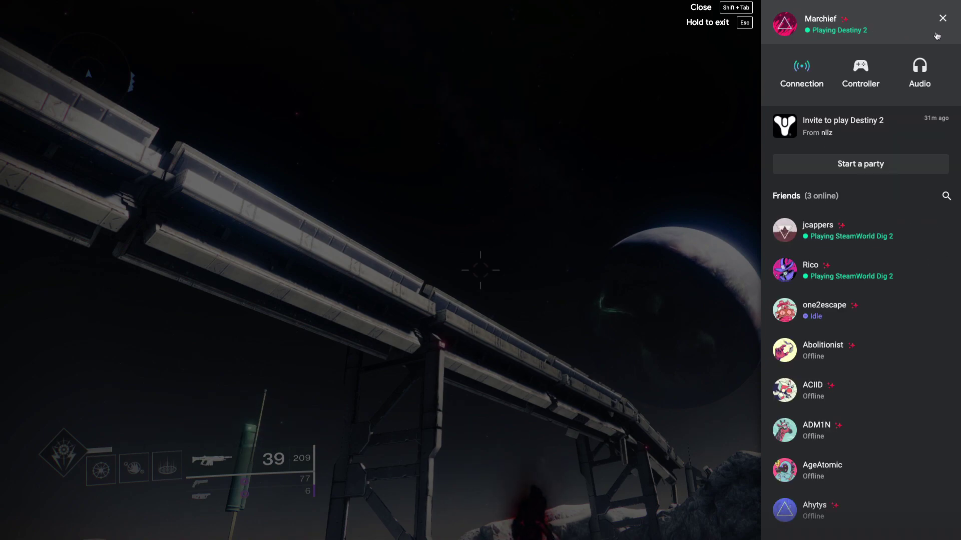